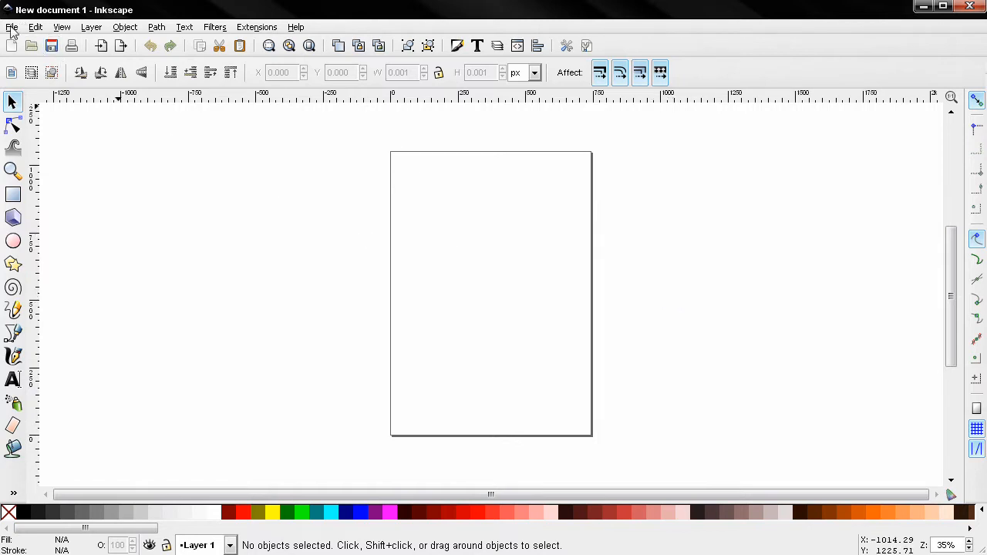
# Open the document properties and move the dialog so that all its settings fit beside the page.
pyautogui.click(11, 28)
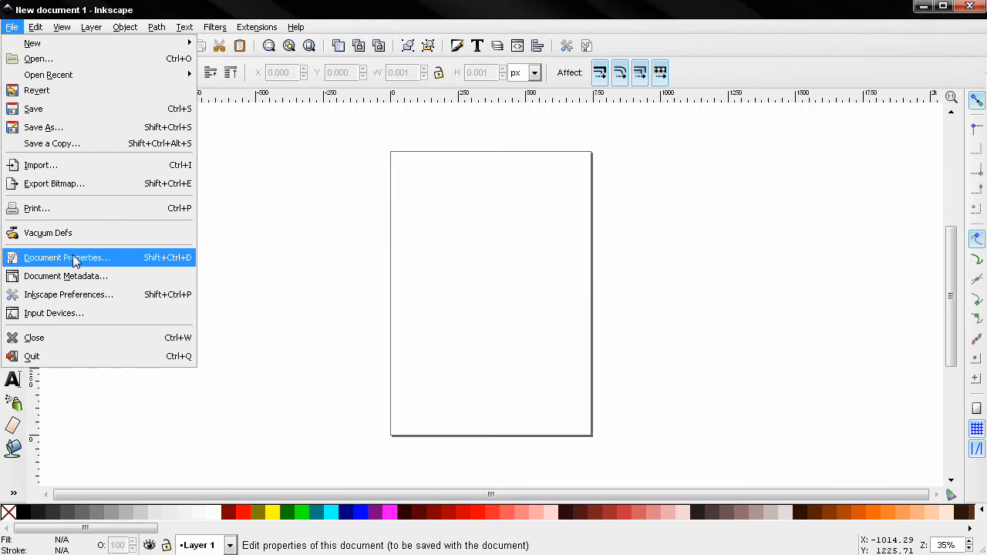
pyautogui.click(725, 170)
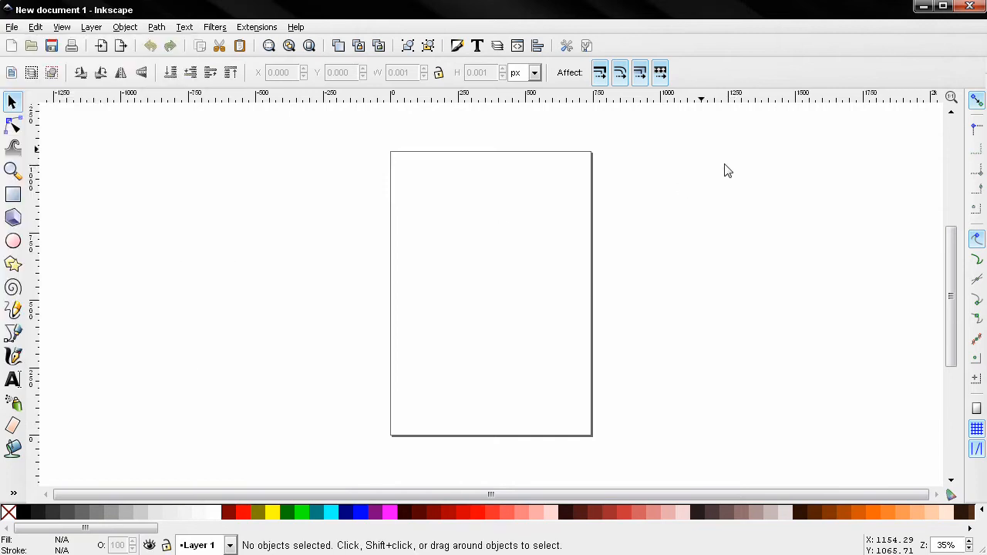
pyautogui.click(588, 46)
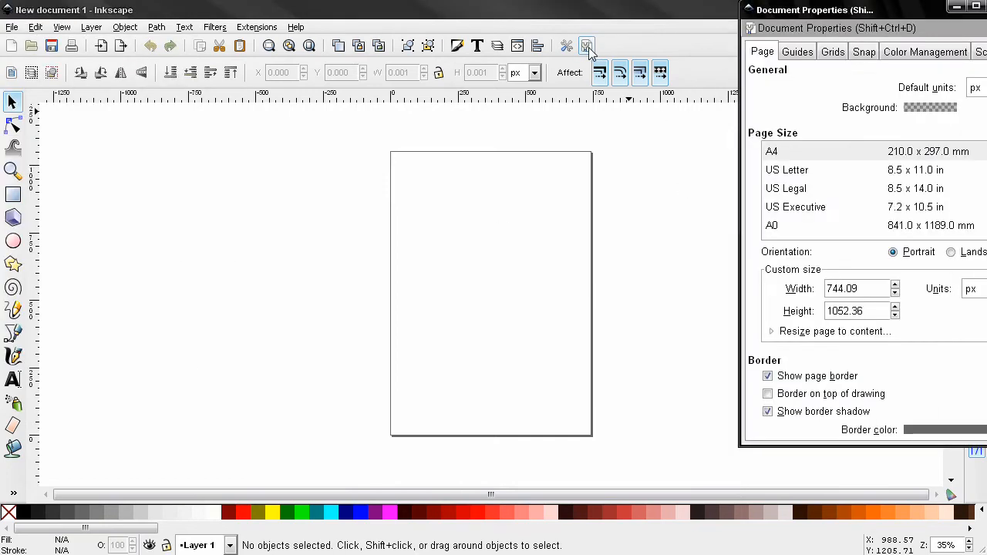
pyautogui.moveTo(807, 12); pyautogui.dragTo(713, 53)
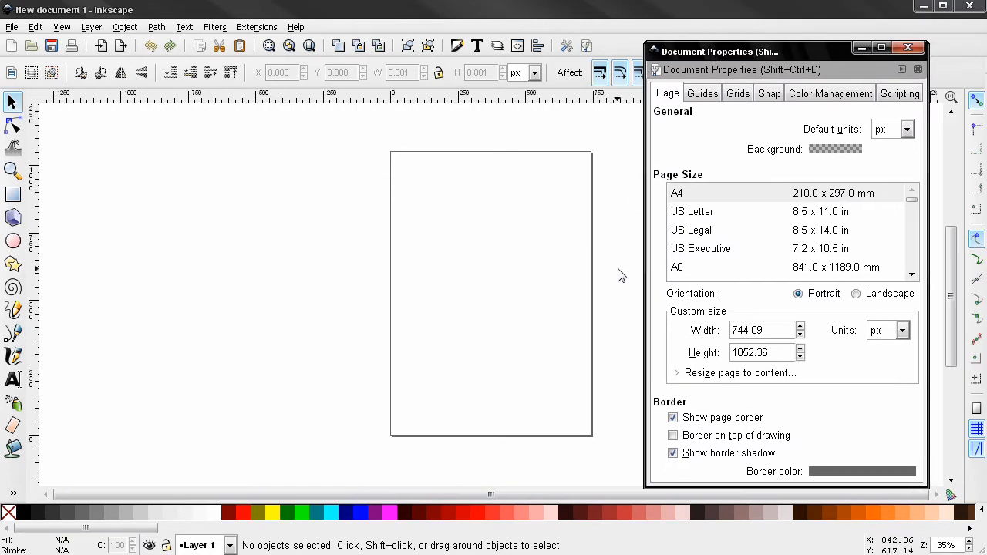
# Look through the Guides, Grids, Snap, Color Management and Scripting settings and return to the Page settings.
pyautogui.click(703, 94)
pyautogui.click(736, 94)
pyautogui.click(775, 95)
pyautogui.click(826, 96)
pyautogui.click(896, 96)
pyautogui.click(675, 96)
# Set the default units to cm and draw a black rectangle about 30.2 by 20.6 cm to the left of the page.
pyautogui.click(880, 133)
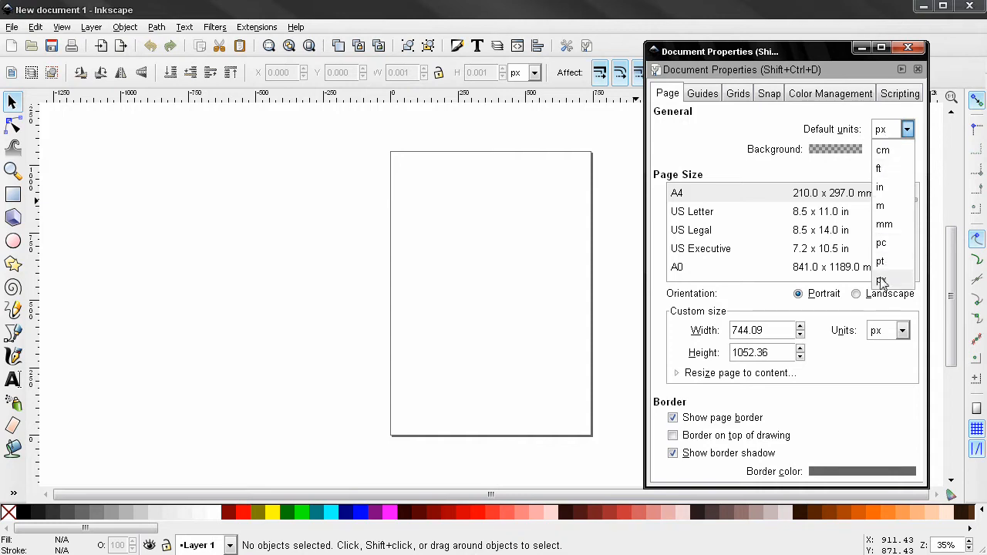
pyautogui.click(885, 151)
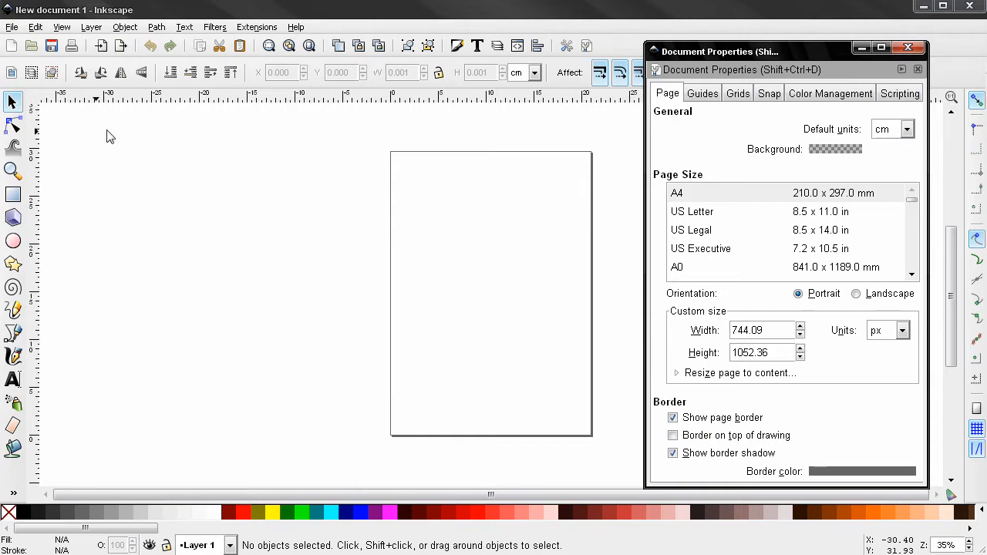
pyautogui.click(12, 194)
pyautogui.moveTo(88, 163)
pyautogui.mouseDown()
pyautogui.moveTo(365, 321)
pyautogui.moveTo(376, 359)
pyautogui.mouseUp()
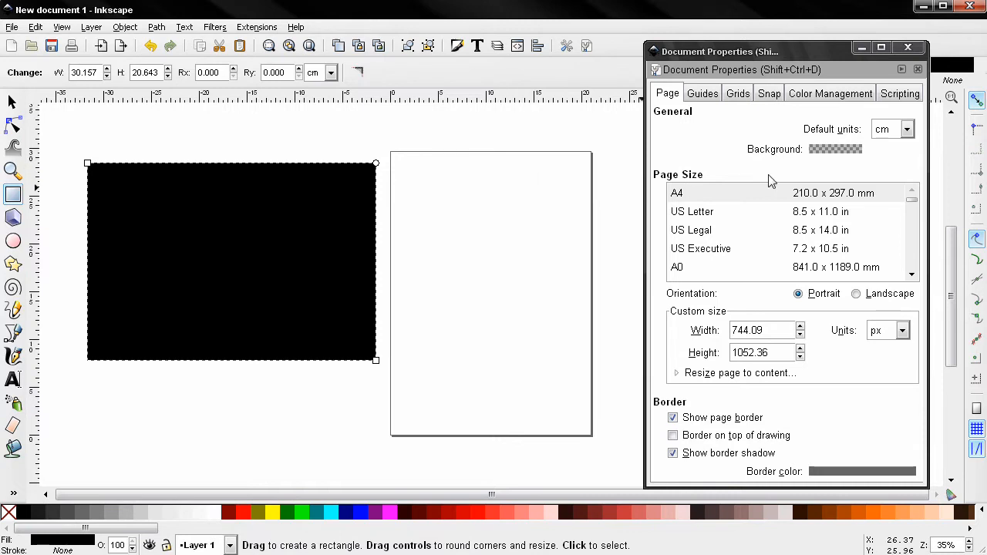
# Set the document's default units back to px.
pyautogui.click(901, 130)
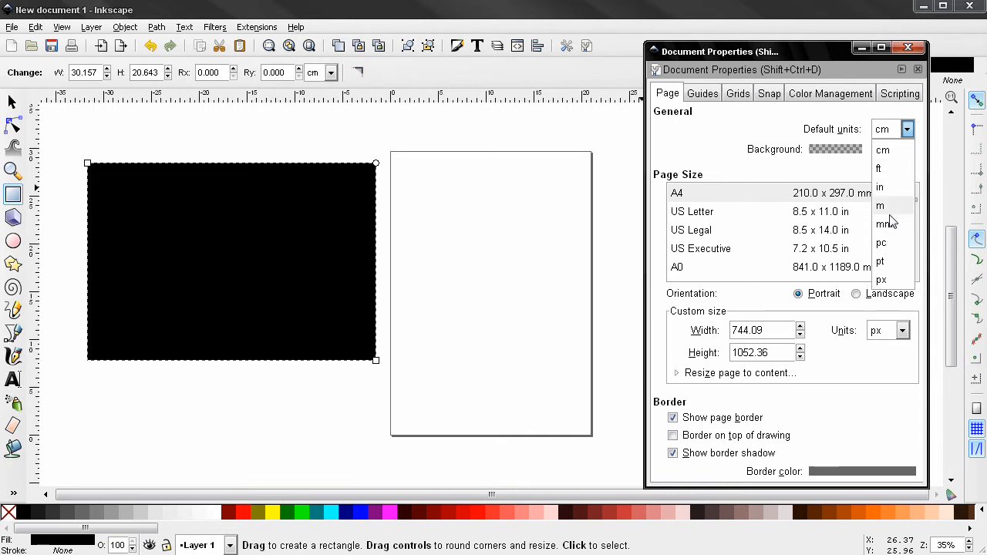
pyautogui.click(883, 280)
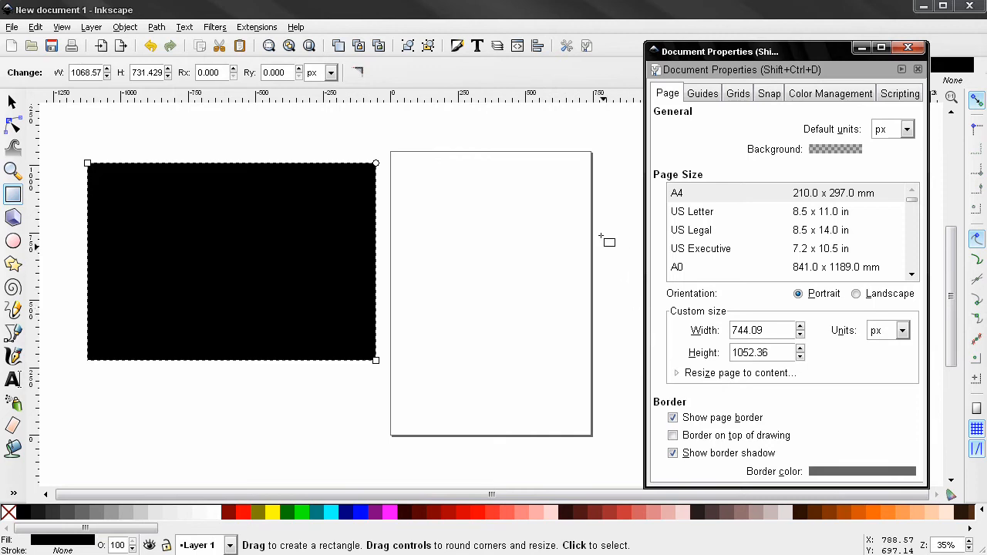
# Set the document background to a semi-transparent mid-grey with RGBA 7c7c7c9e.
pyautogui.click(837, 151)
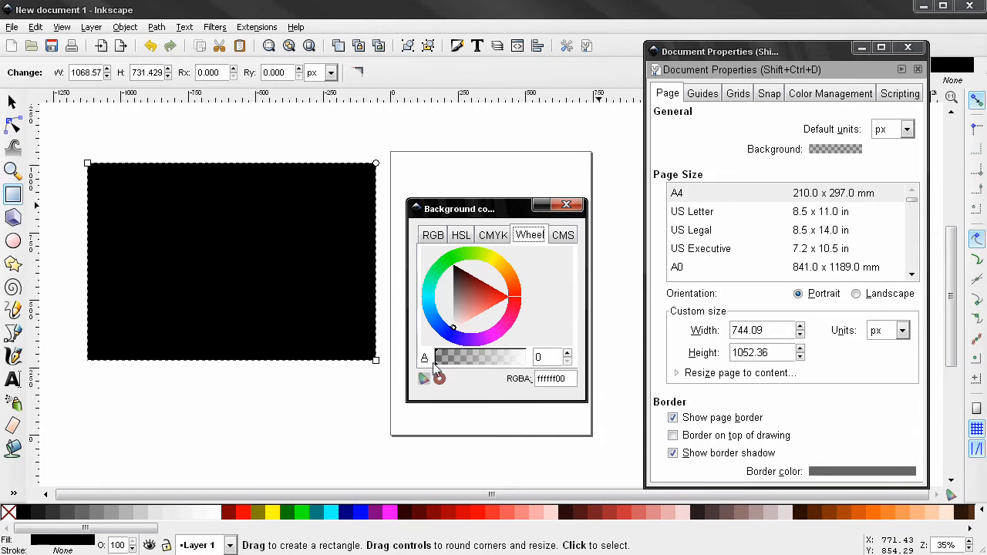
pyautogui.moveTo(510, 210); pyautogui.dragTo(624, 214)
pyautogui.click(570, 312)
pyautogui.moveTo(568, 307); pyautogui.dragTo(566, 299)
pyautogui.moveTo(550, 361); pyautogui.dragTo(603, 363)
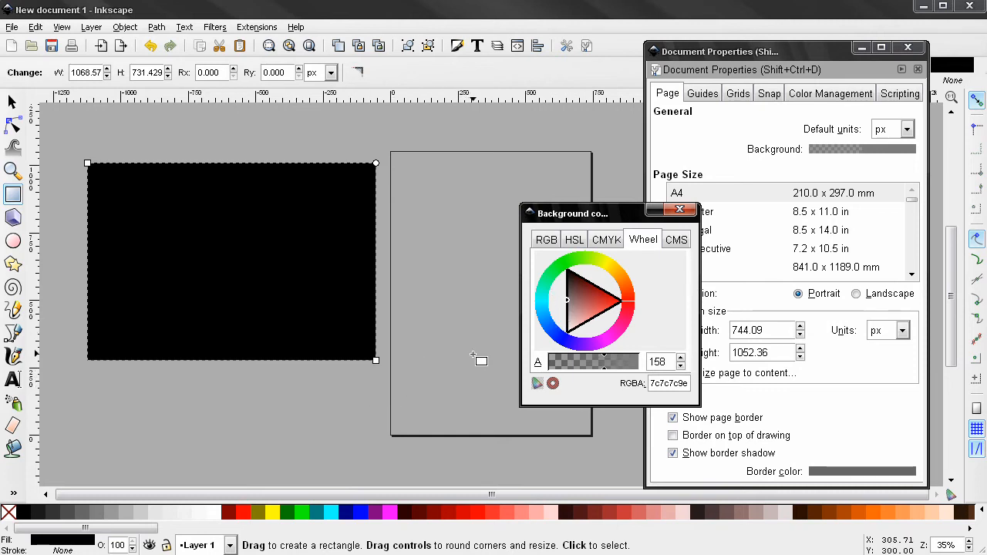
# Lower the background alpha to 0, raise it to 152, and close the background colour dialog.
pyautogui.click(12, 102)
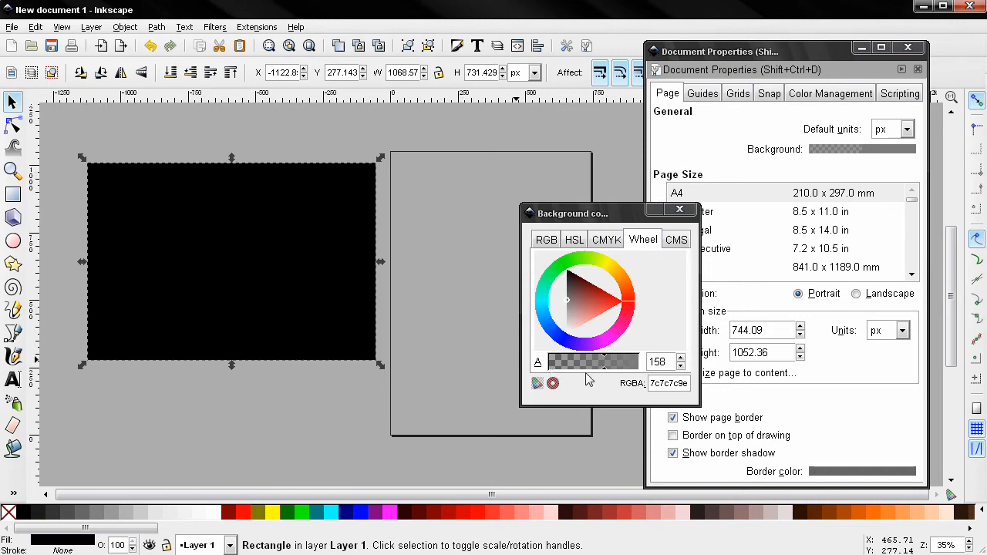
pyautogui.moveTo(606, 374); pyautogui.dragTo(546, 377)
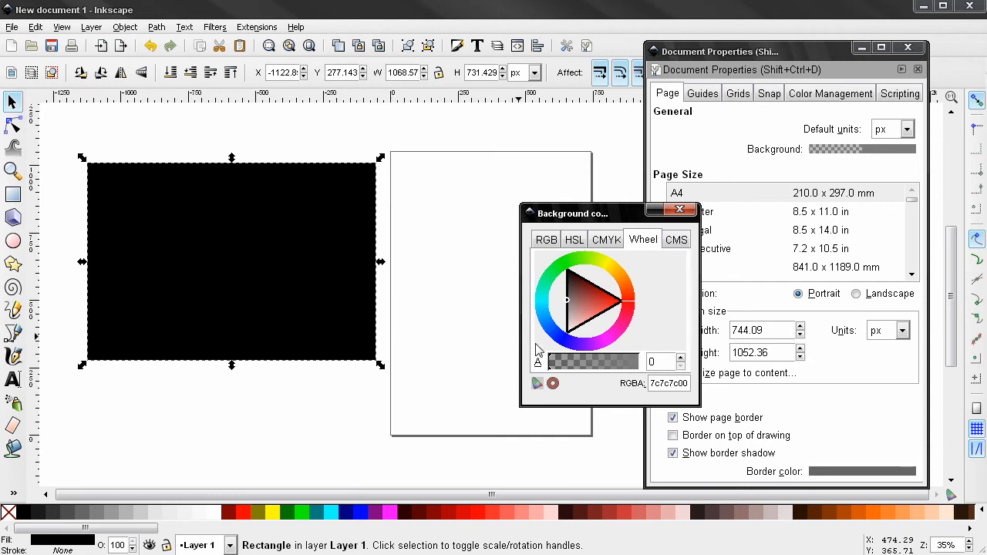
pyautogui.moveTo(560, 372); pyautogui.dragTo(605, 371)
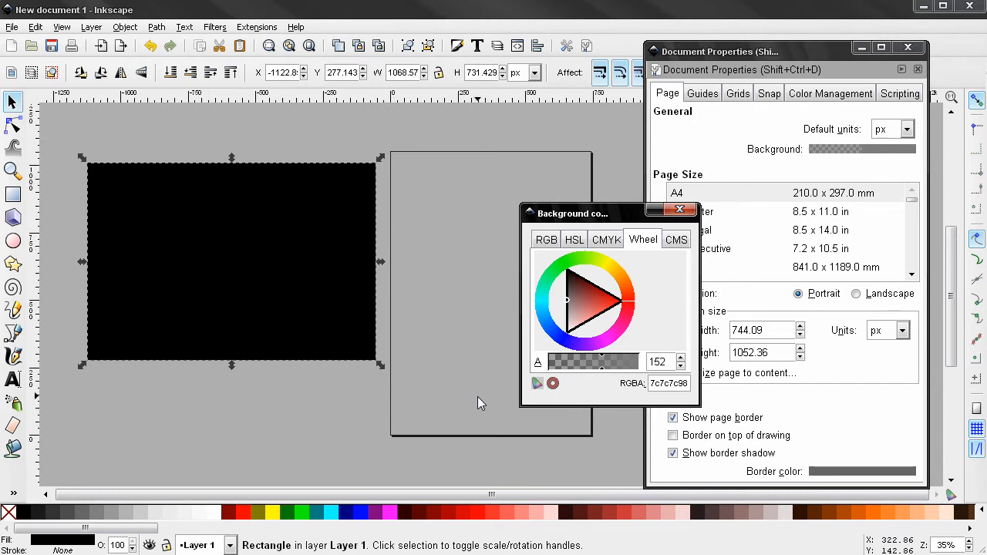
pyautogui.click(679, 210)
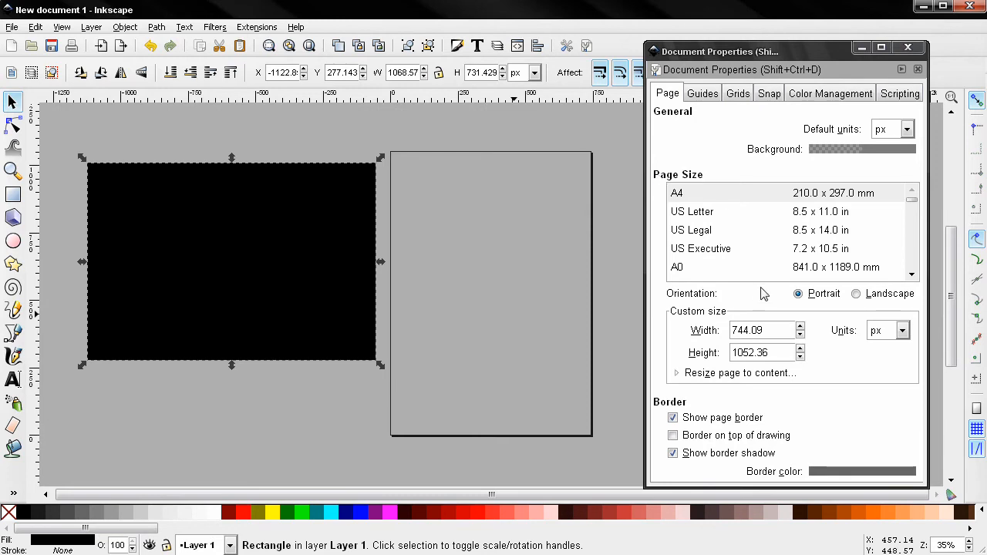
# Try the US Letter, US Legal, A0 and US Executive page sizes, and return to A4.
pyautogui.click(790, 214)
pyautogui.click(788, 229)
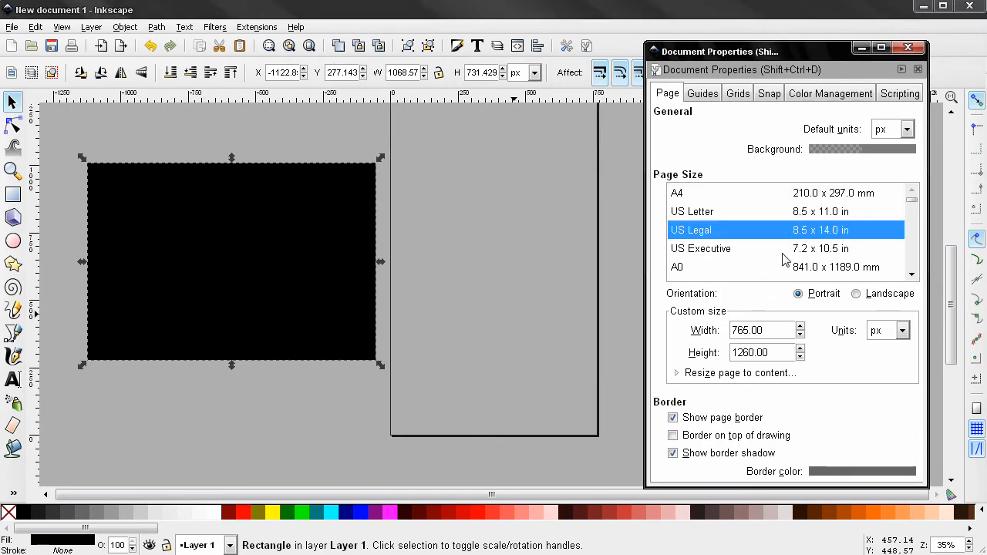
pyautogui.click(784, 269)
pyautogui.click(786, 250)
pyautogui.click(785, 233)
pyautogui.click(790, 212)
pyautogui.click(794, 196)
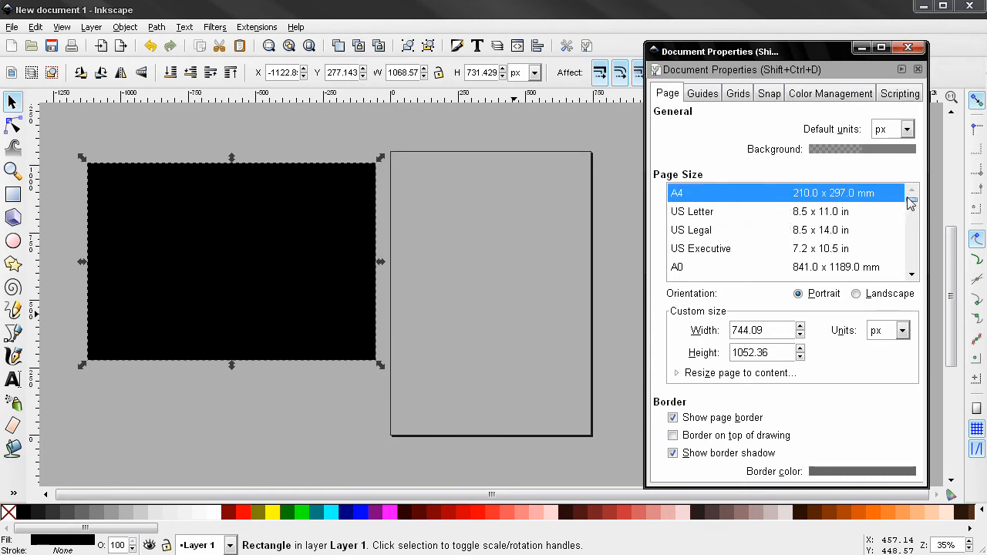
# Try the landscape page orientation and return to portrait.
pyautogui.click(856, 294)
pyautogui.click(798, 294)
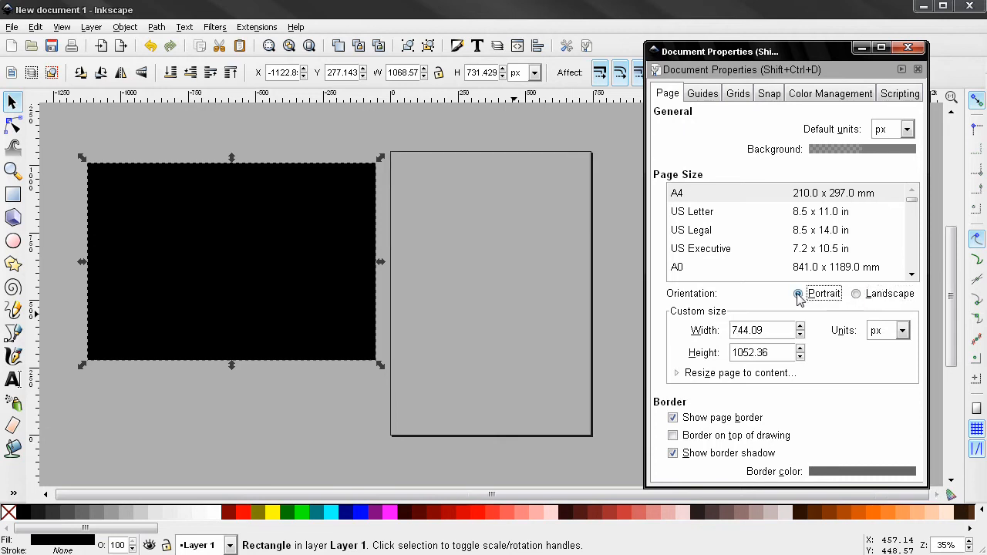
pyautogui.moveTo(765, 330); pyautogui.dragTo(734, 353)
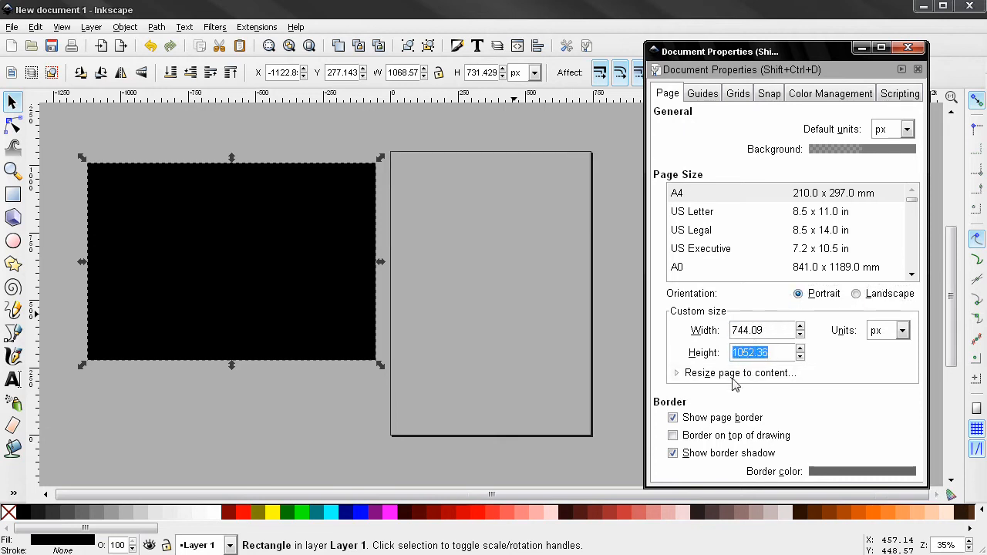
pyautogui.click(762, 352)
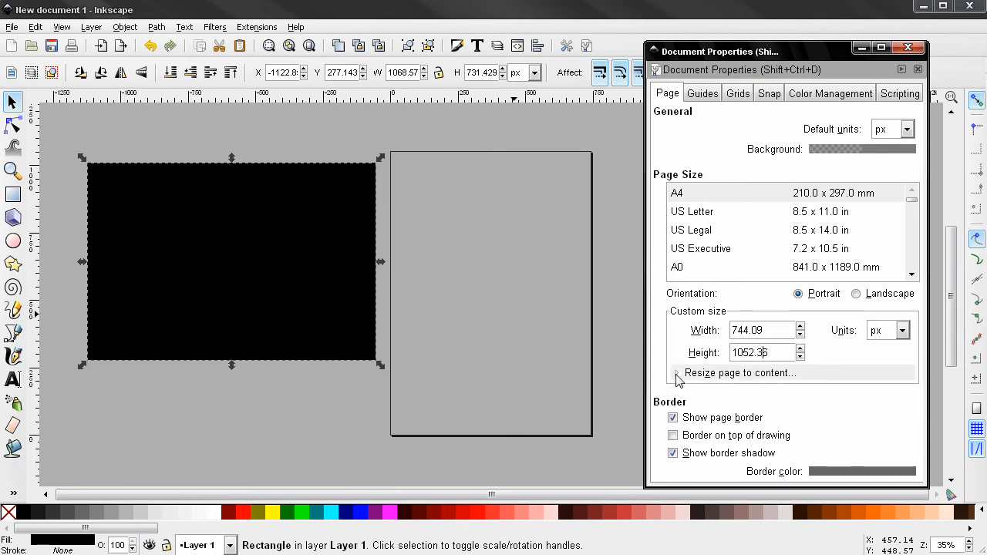
# Expand the resize-to-content options and fit the page to the selected rectangle.
pyautogui.click(676, 373)
pyautogui.moveTo(787, 54); pyautogui.dragTo(810, 35)
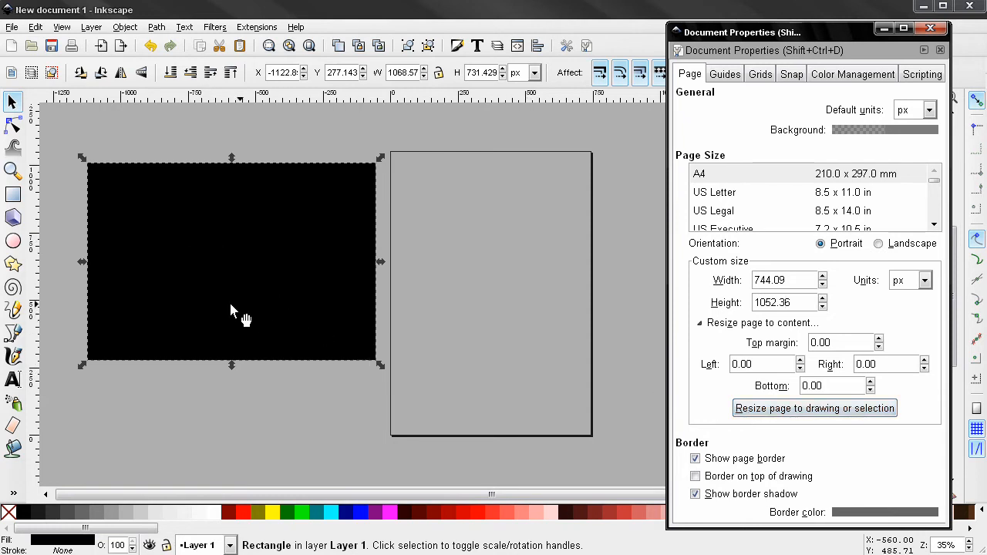
pyautogui.click(761, 410)
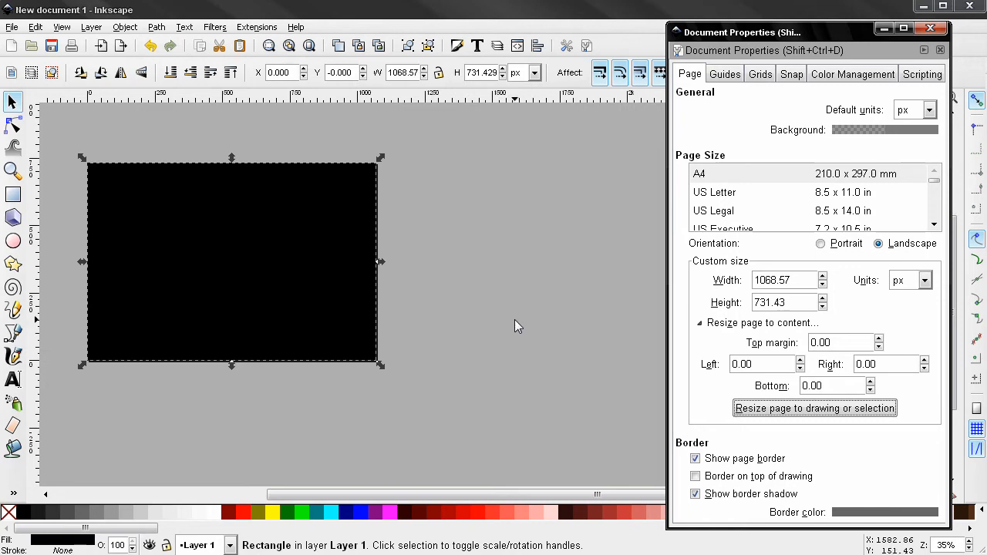
# Move the rectangle off the page to its right and draw a second rectangle about 834 by 869 px overlapping its lower part.
pyautogui.moveTo(262, 269); pyautogui.dragTo(591, 245)
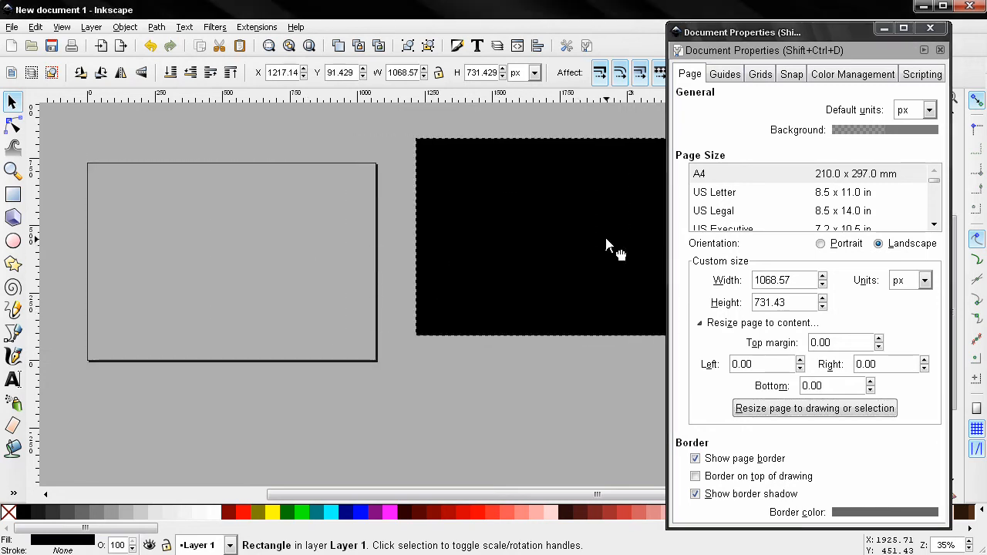
pyautogui.click(14, 196)
pyautogui.moveTo(445, 262); pyautogui.dragTo(670, 496)
pyautogui.moveTo(517, 397); pyautogui.dragTo(472, 380)
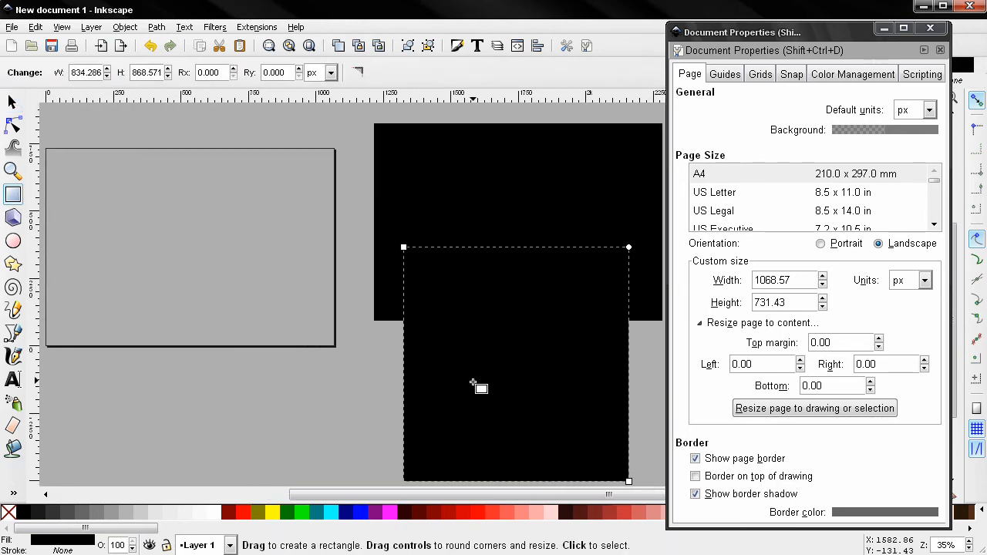
pyautogui.scroll(-1, 463, 377)
# Deselect everything and resize the page to fit the whole drawing.
pyautogui.click(11, 101)
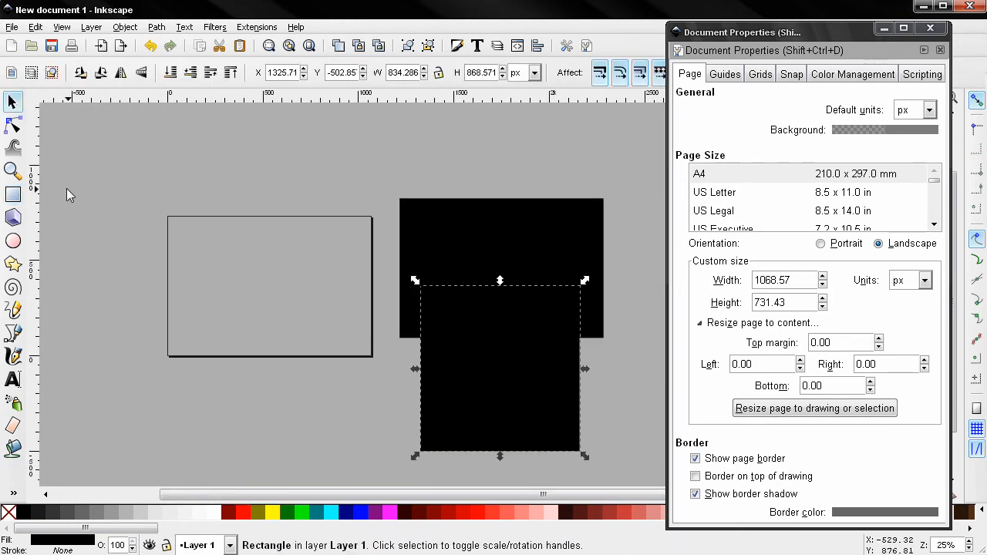
pyautogui.click(110, 311)
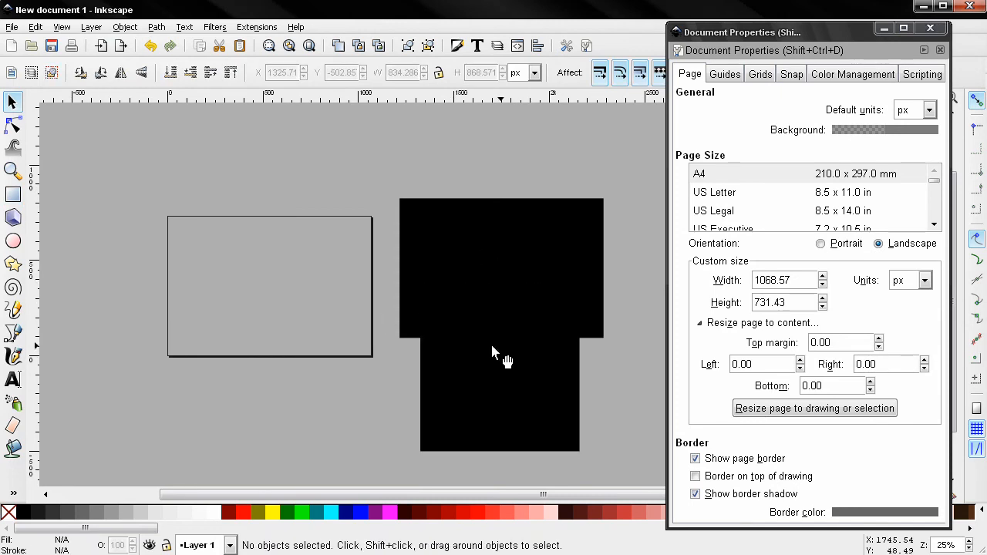
pyautogui.click(776, 406)
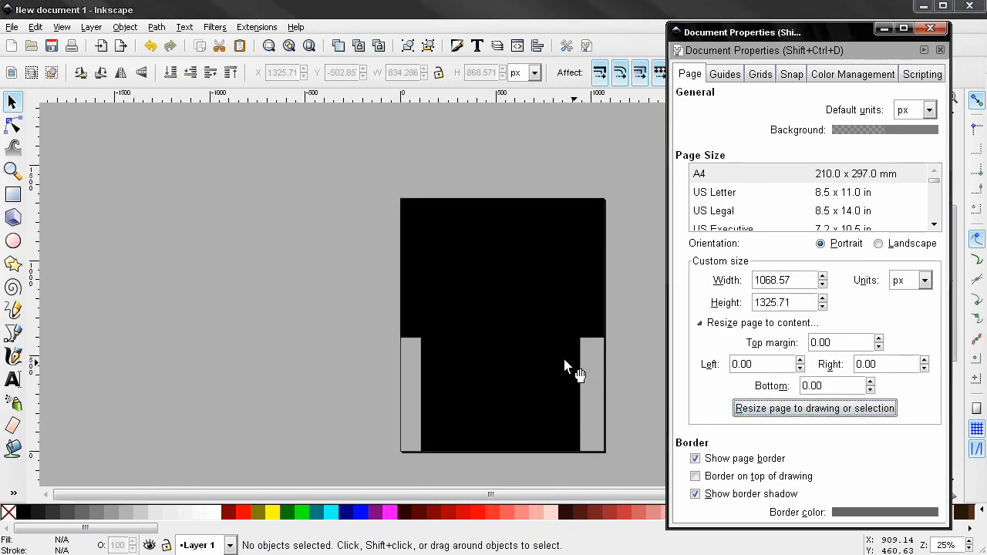
pyautogui.moveTo(573, 363); pyautogui.dragTo(490, 330)
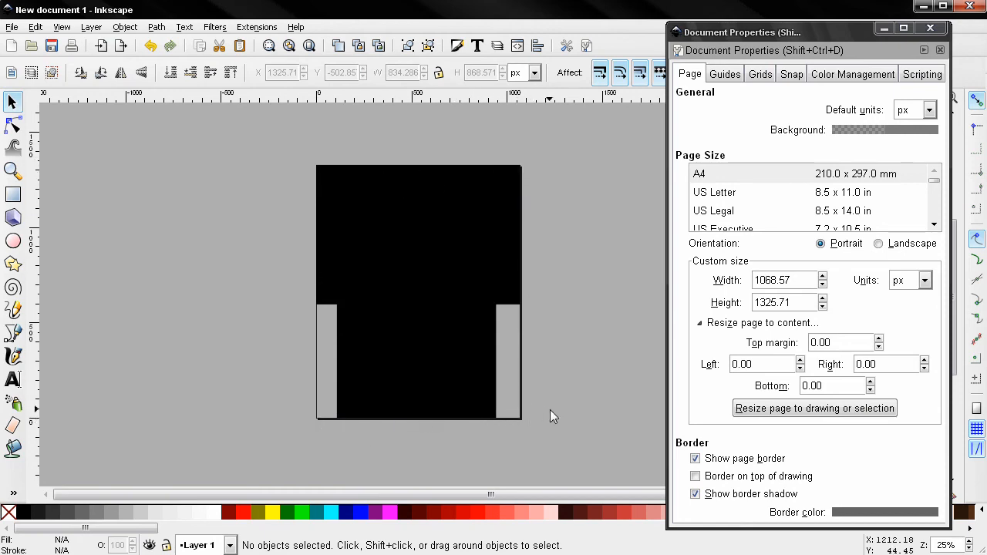
# Refit the page to the drawing with a top margin of 100 px and collapse the resize options.
pyautogui.doubleClick(839, 342)
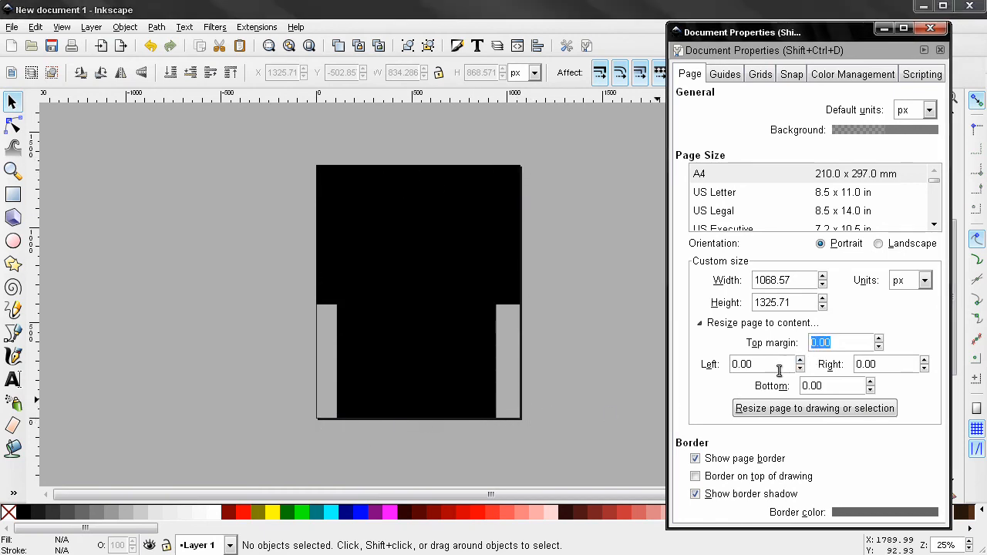
pyautogui.write('1')
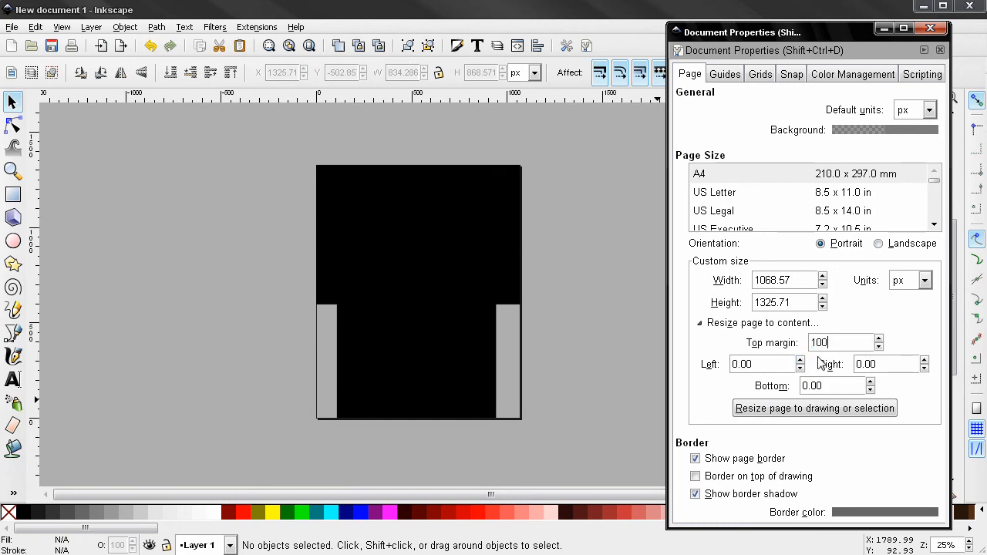
pyautogui.click(790, 408)
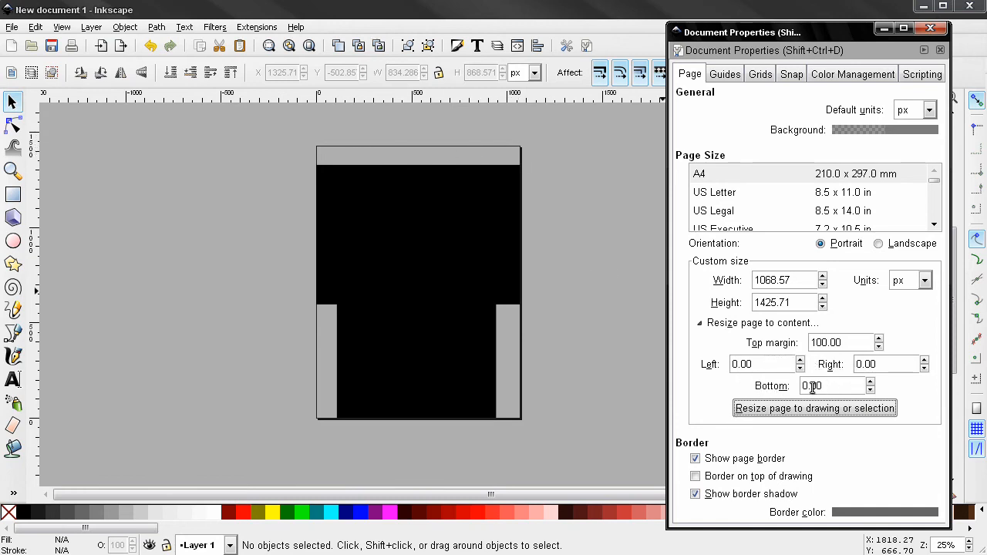
pyautogui.click(700, 323)
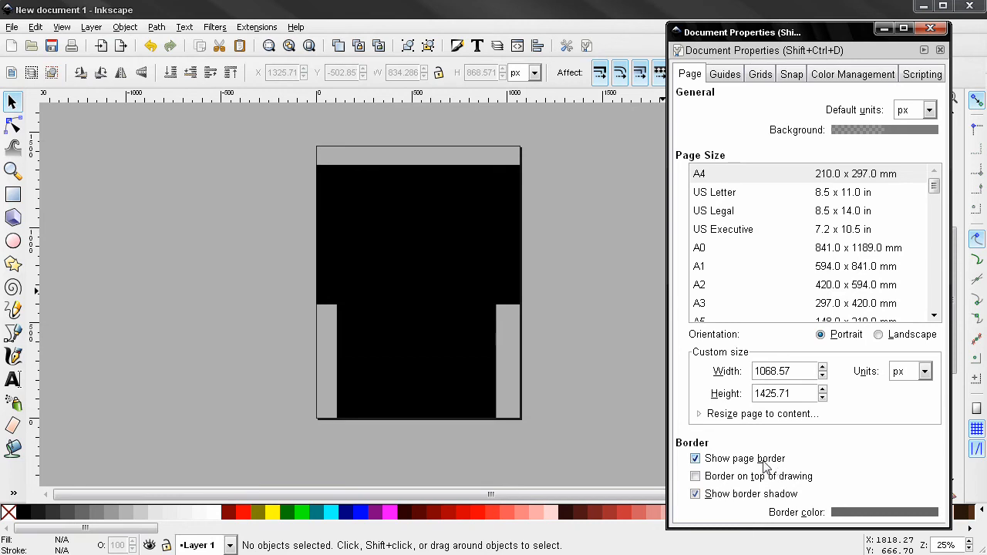
# Hide and show the page border twice, leaving it shown.
pyautogui.click(695, 458)
pyautogui.click(695, 458)
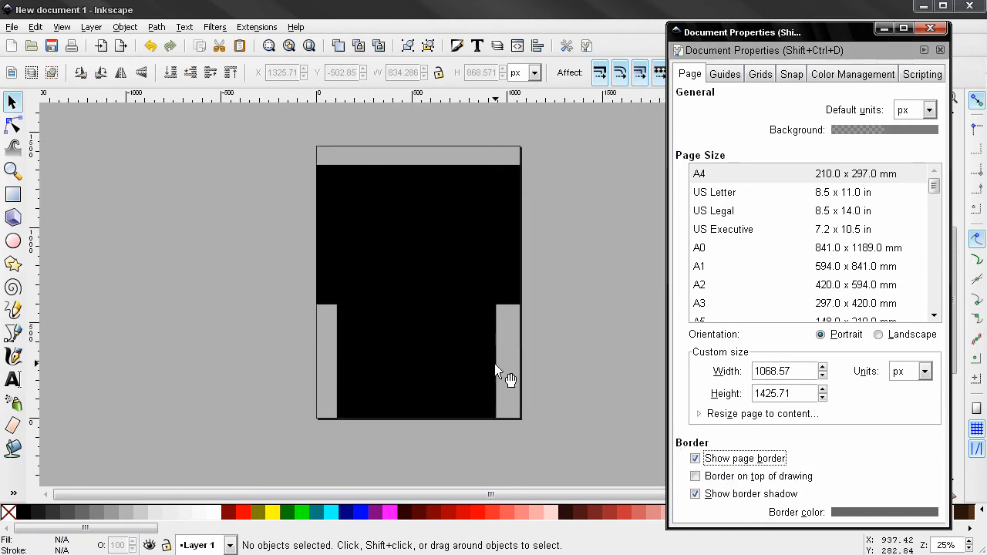
pyautogui.click(695, 458)
pyautogui.click(694, 458)
# Enable the border on top of drawing and move the lower rectangle across the page's bottom edge, toggling the option to compare.
pyautogui.click(695, 477)
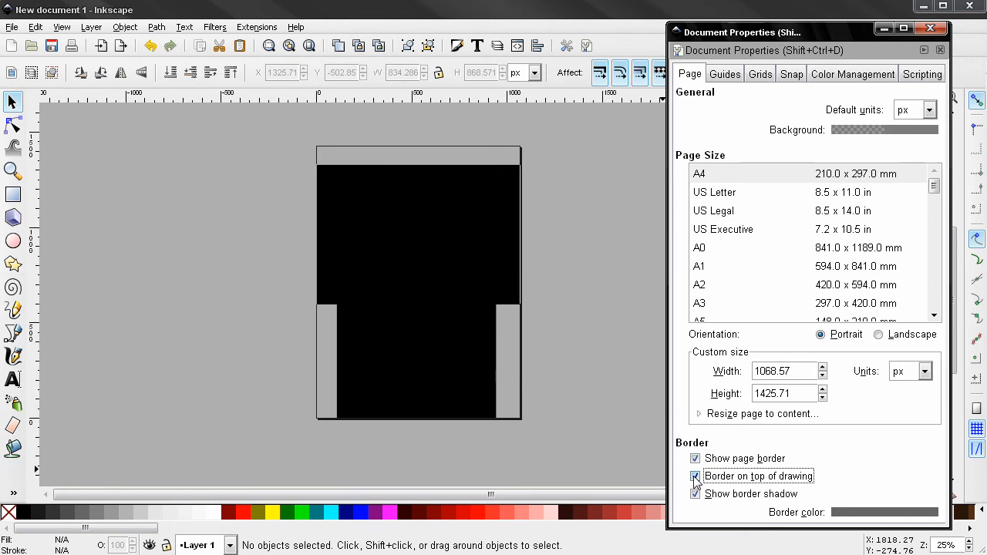
pyautogui.moveTo(385, 337)
pyautogui.mouseDown()
pyautogui.moveTo(458, 363)
pyautogui.moveTo(341, 375)
pyautogui.moveTo(411, 370)
pyautogui.moveTo(476, 333)
pyautogui.moveTo(377, 345)
pyautogui.moveTo(478, 347)
pyautogui.moveTo(433, 345)
pyautogui.moveTo(444, 345)
pyautogui.mouseUp()
pyautogui.click(694, 477)
pyautogui.click(695, 477)
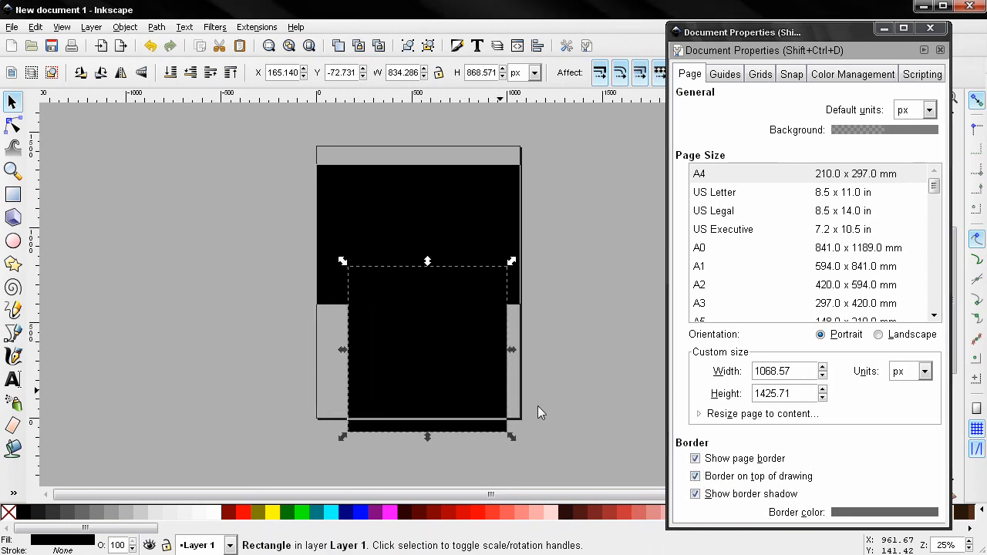
# Toggle the page border shadow off and on to compare, leaving it shown, and disable the border on top of drawing.
pyautogui.click(696, 494)
pyautogui.click(696, 494)
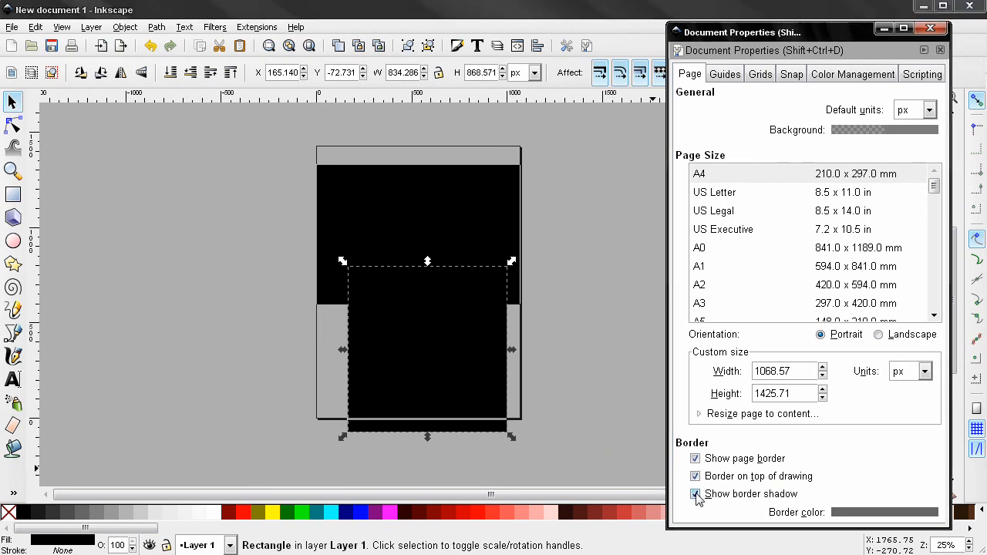
pyautogui.click(696, 494)
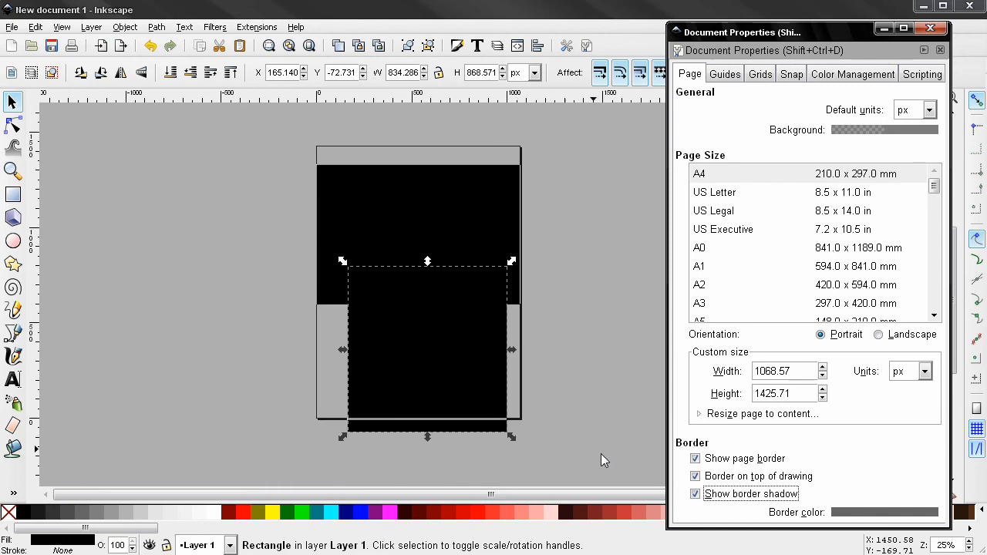
pyautogui.click(695, 476)
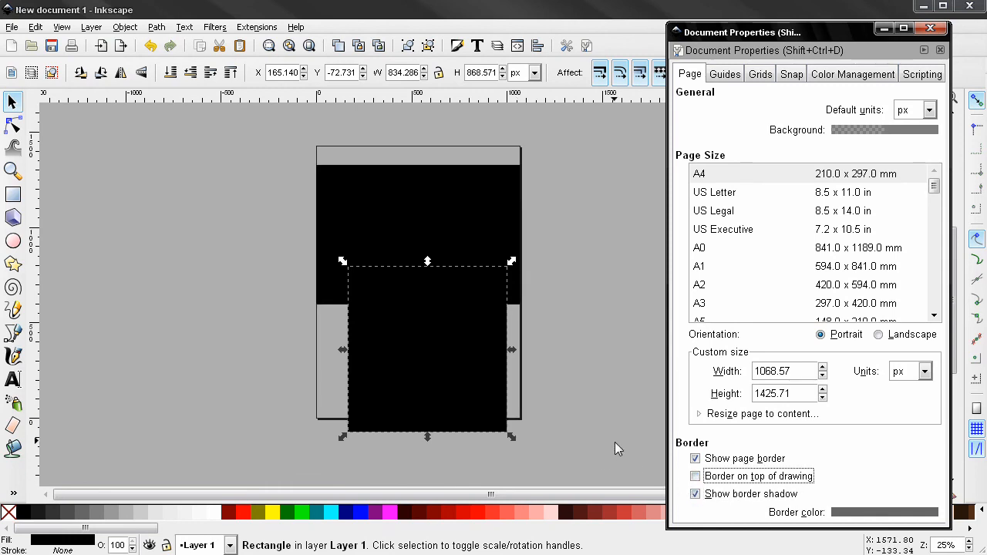
# Set the page border color to a semi-transparent red, RGBA ff2b2b7d with alpha 125, and close the color dialog.
pyautogui.click(841, 516)
pyautogui.moveTo(511, 217); pyautogui.dragTo(647, 221)
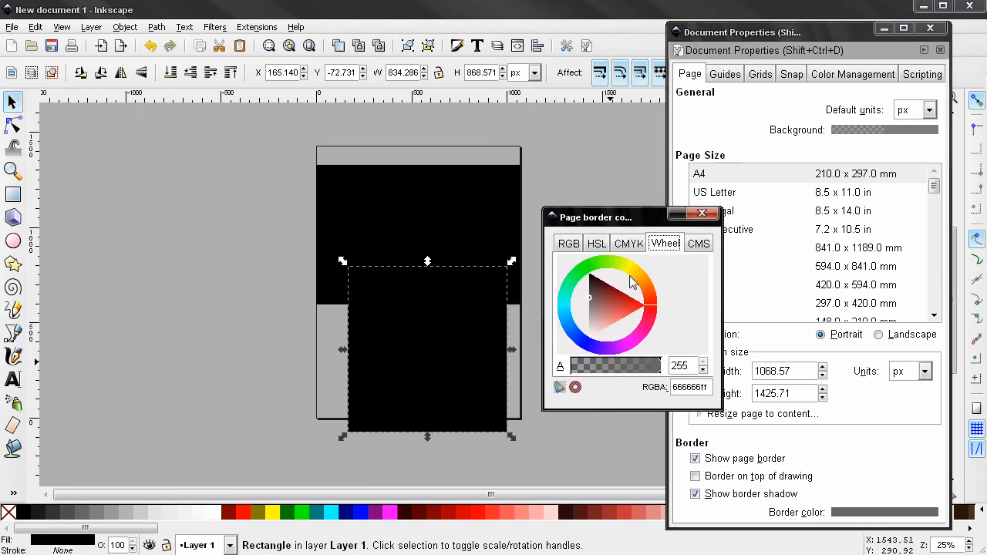
pyautogui.moveTo(624, 365); pyautogui.dragTo(618, 373)
pyautogui.moveTo(617, 309); pyautogui.dragTo(635, 310)
pyautogui.moveTo(633, 233); pyautogui.dragTo(617, 192)
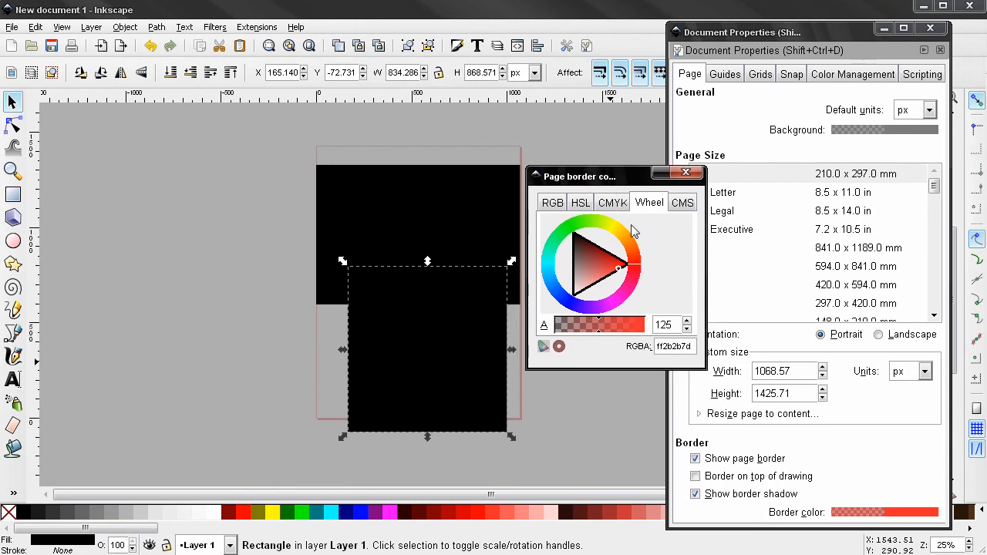
pyautogui.click(686, 172)
# Move both black rectangles off the page to its left, placing the wider one at about X -1386, Y 598 px.
pyautogui.moveTo(453, 297); pyautogui.dragTo(118, 224)
pyautogui.moveTo(393, 233); pyautogui.dragTo(130, 229)
pyautogui.moveTo(310, 226); pyautogui.dragTo(437, 201)
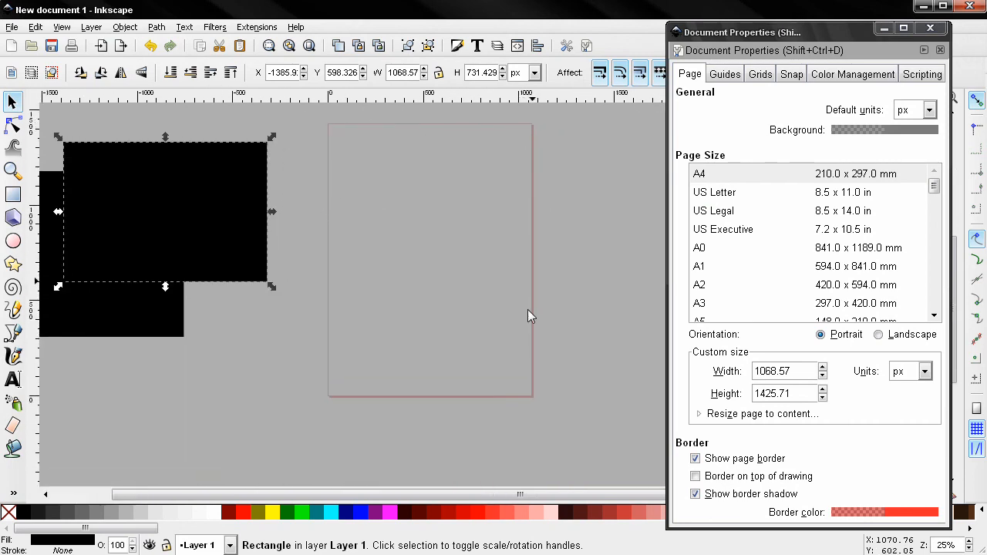
pyautogui.moveTo(507, 188); pyautogui.dragTo(515, 198)
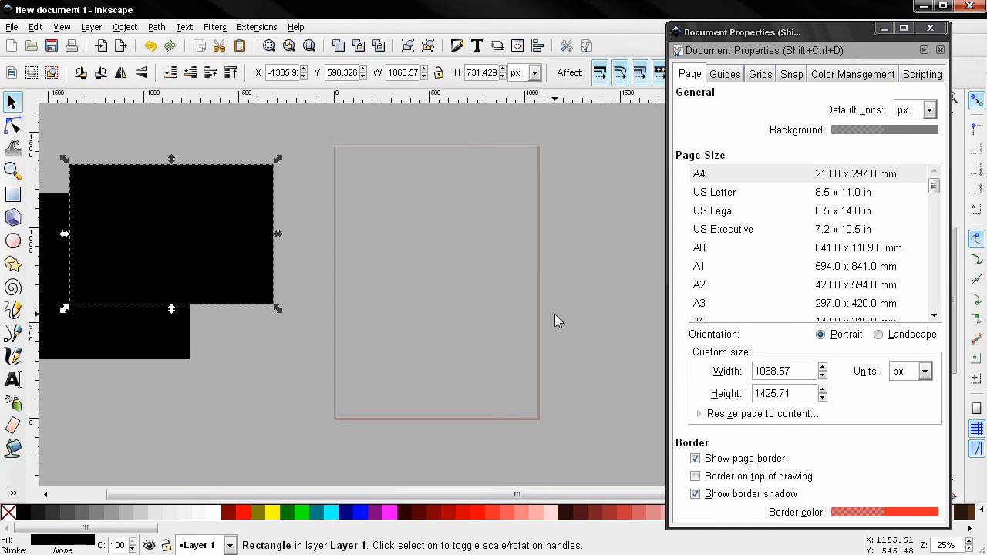
pyautogui.moveTo(550, 336); pyautogui.dragTo(593, 339)
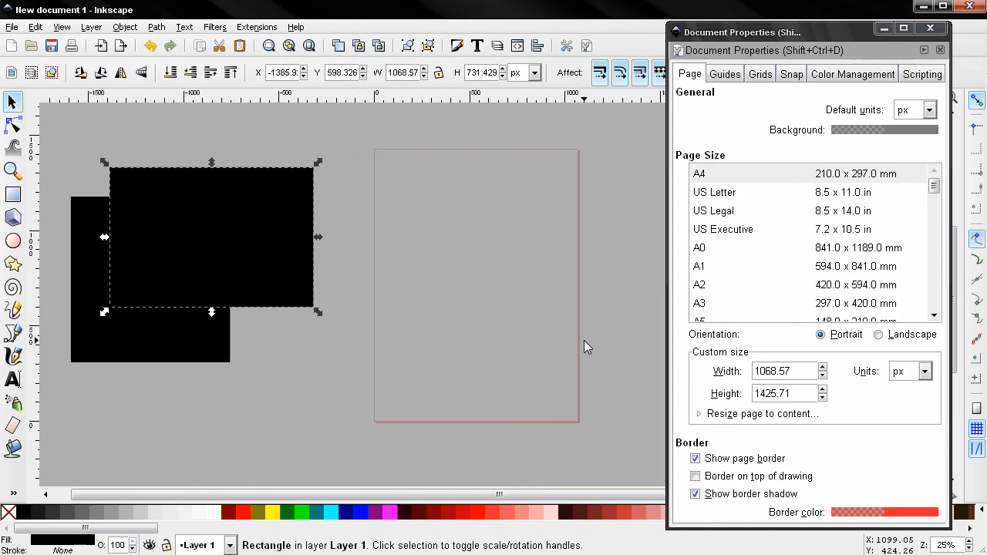